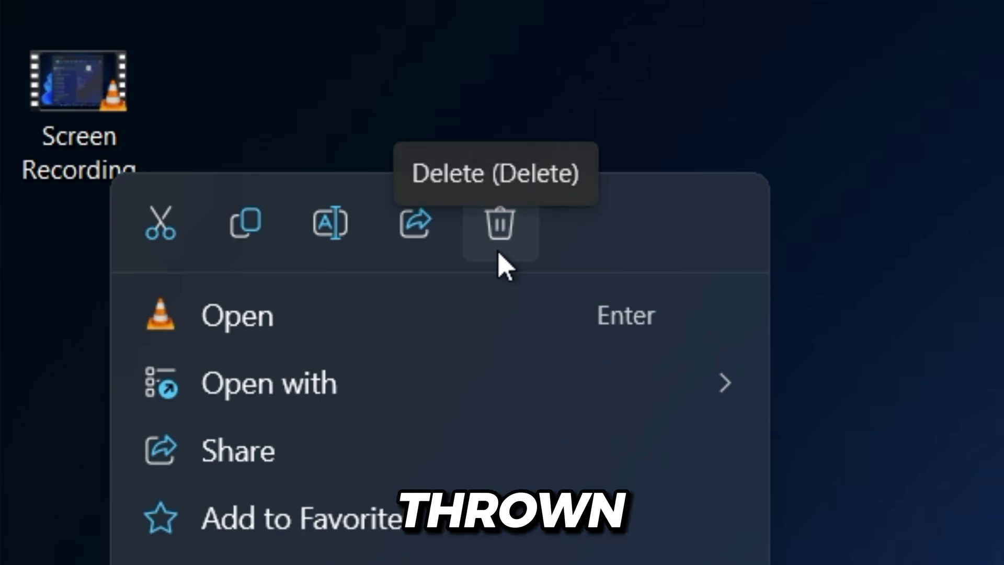
Delete the Screen Recording video and empty the Recycle Bin.
left_click(499, 254)
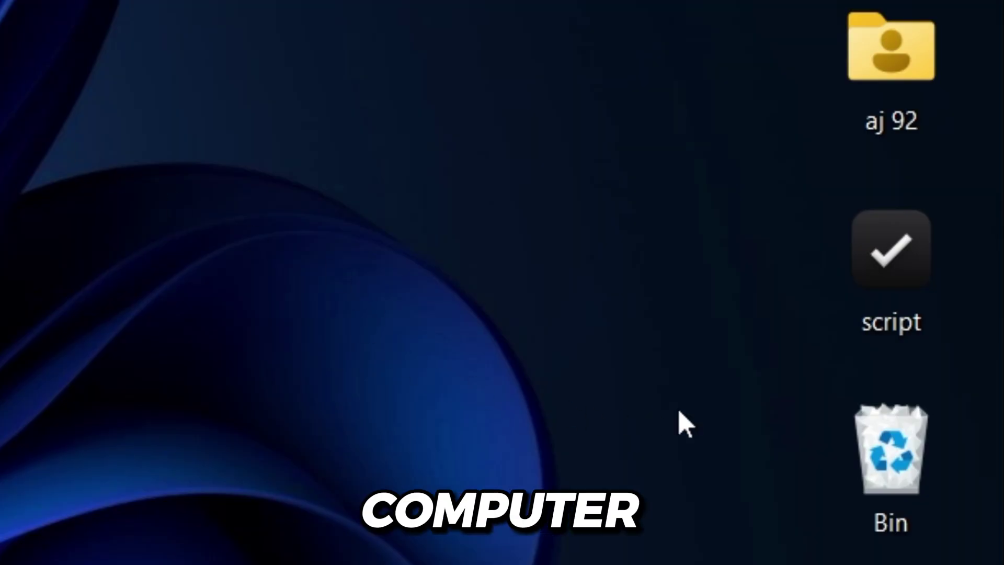
right_click(831, 473)
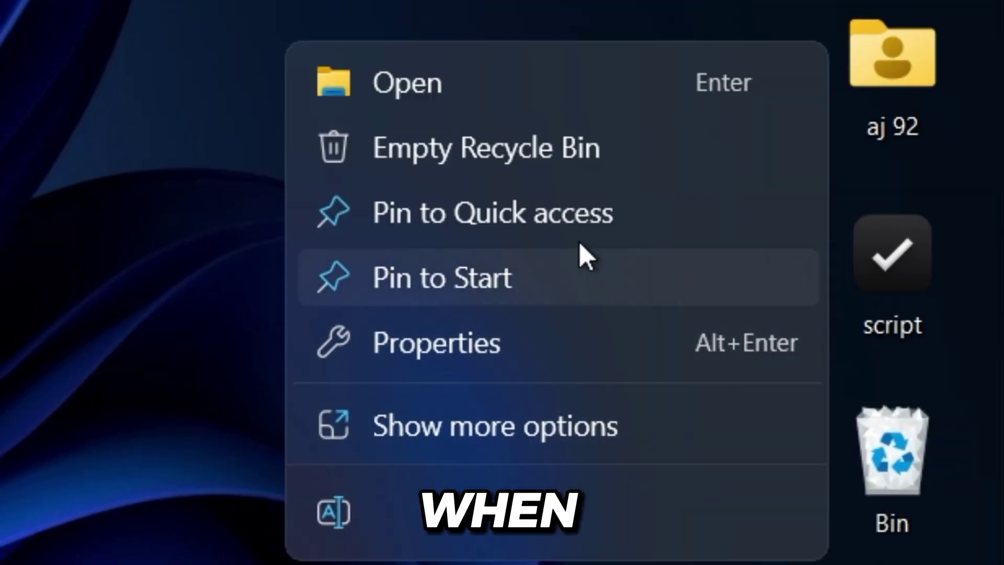
left_click(508, 154)
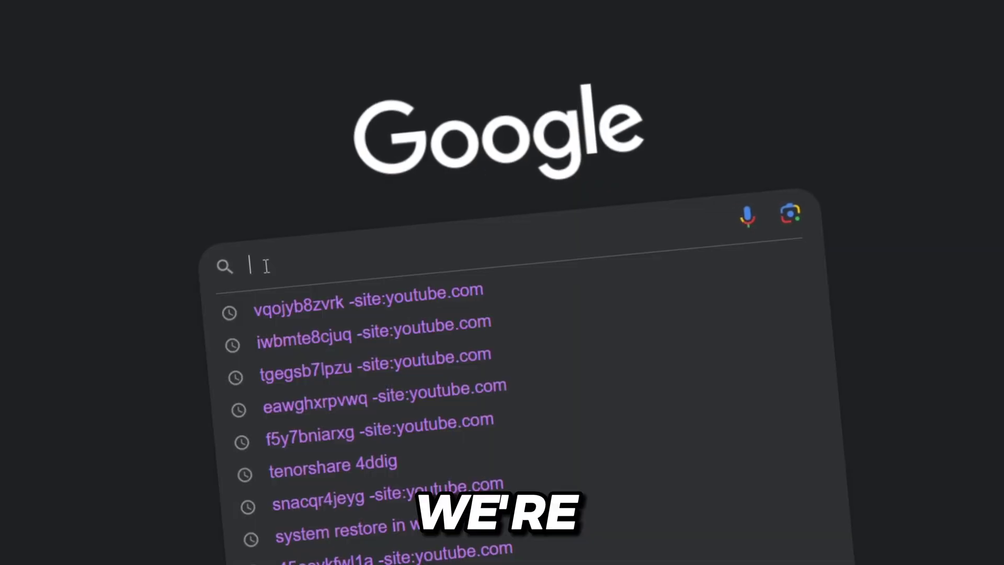
Search Google for 'Tenorshare 4ddig' and download the 4DDiG free trial.
type("Tenors")
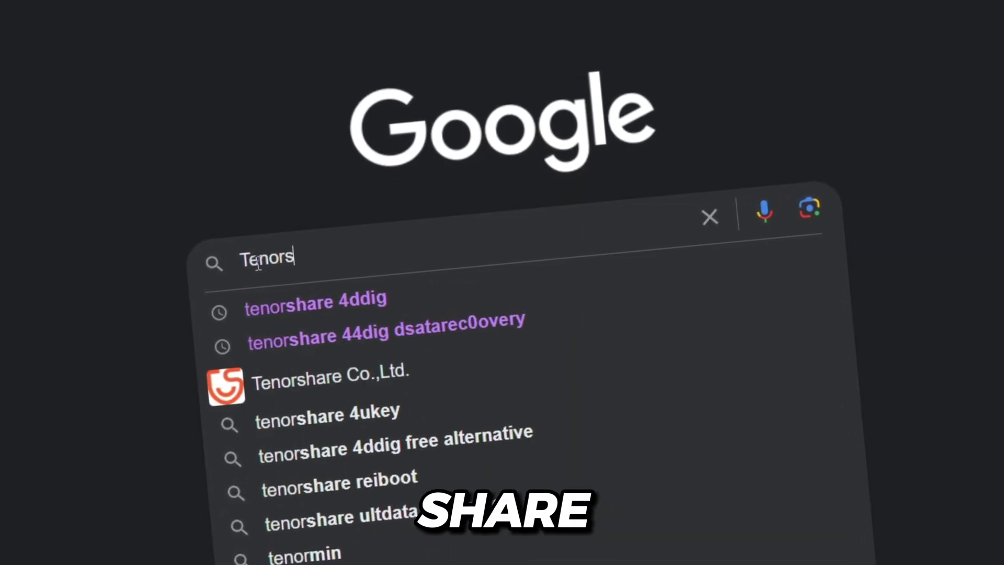
type("hare 4ddig")
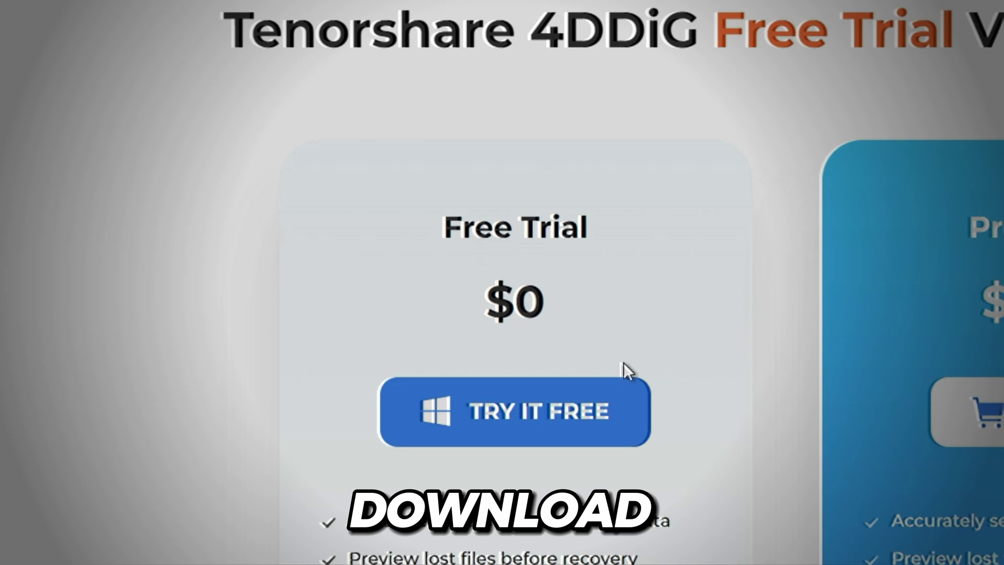
left_click(548, 430)
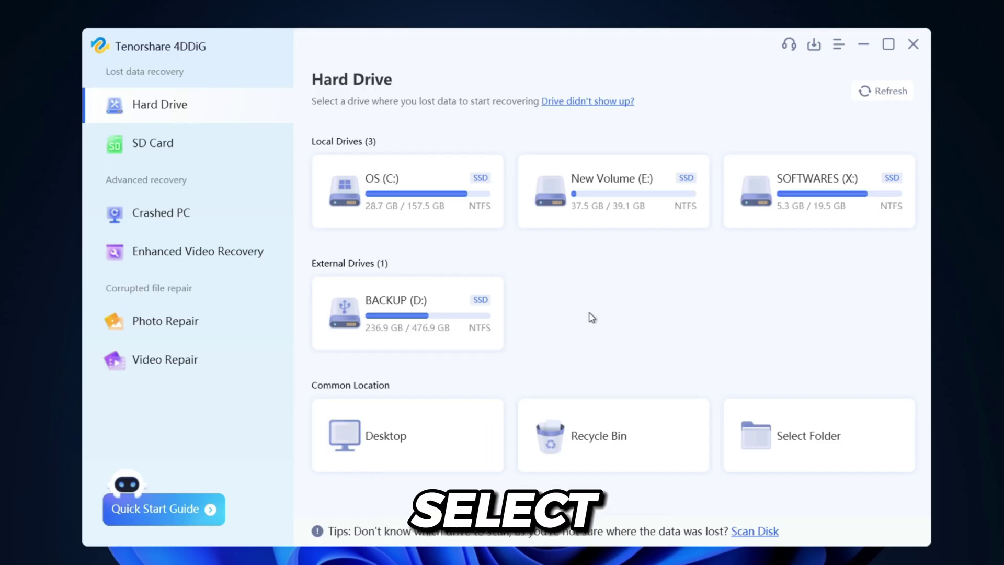
Rescan the Recycle Bin for video files only, excluding the Others file type.
left_click(611, 422)
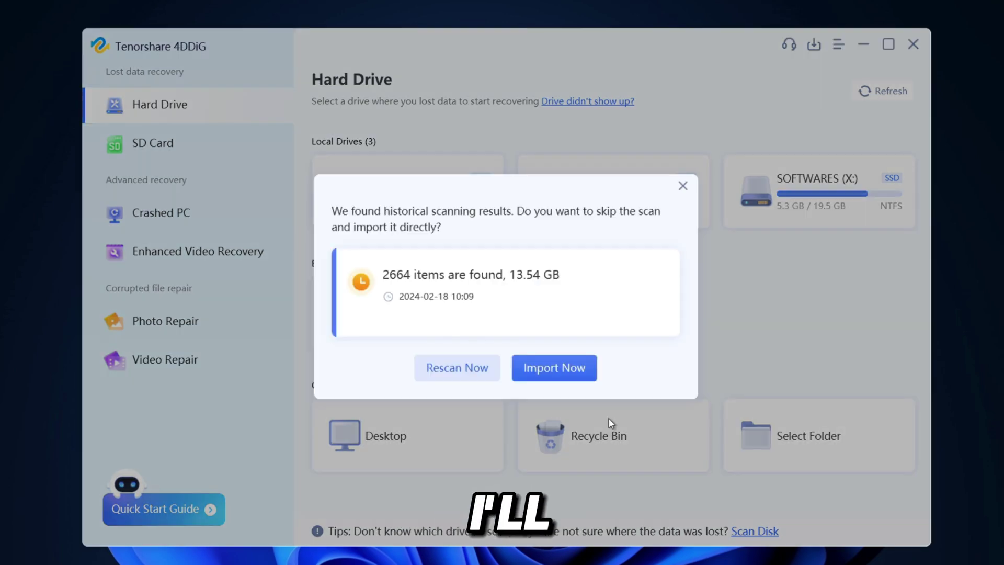
left_click(488, 375)
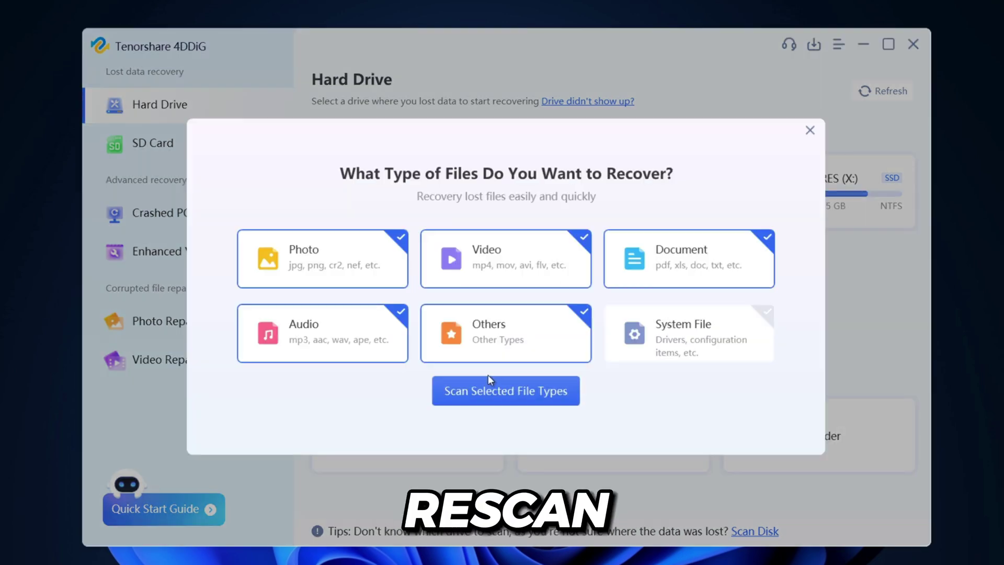
left_click(476, 345)
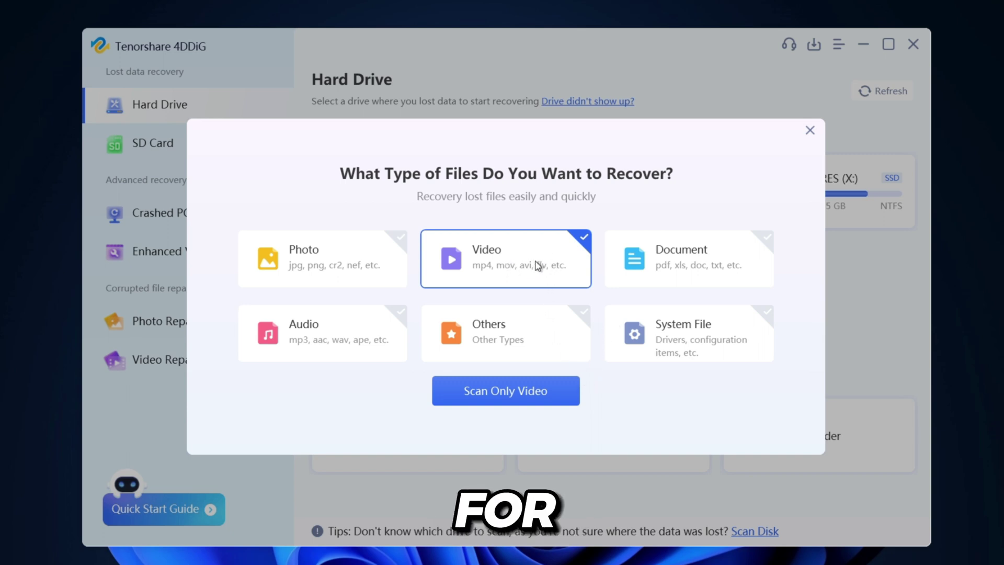
left_click(512, 392)
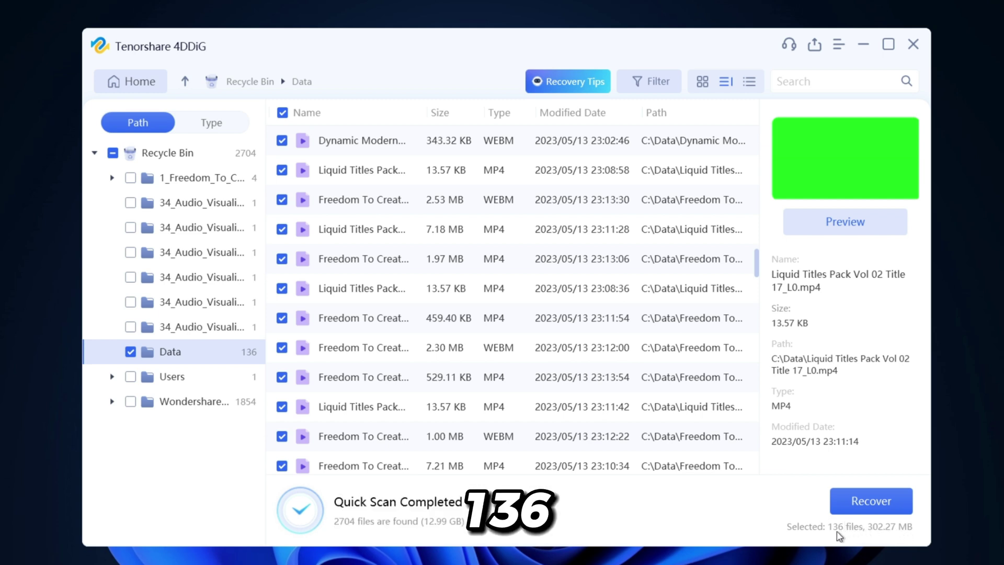
Recover the 136 checked files into a new folder named 'Recovered' on BACKUP (D:).
left_click(864, 509)
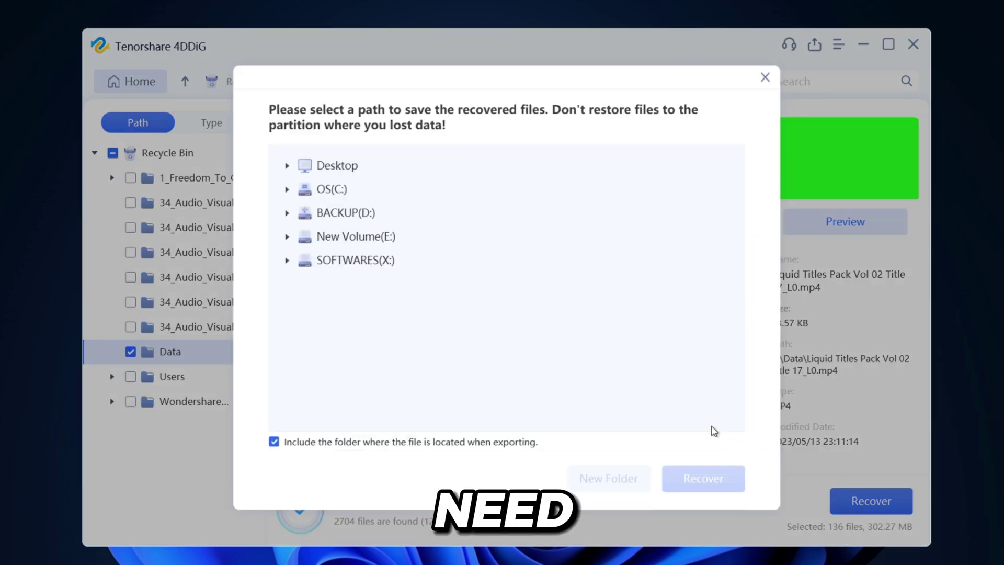
left_click(361, 213)
left_click(609, 478)
type("Recovered")
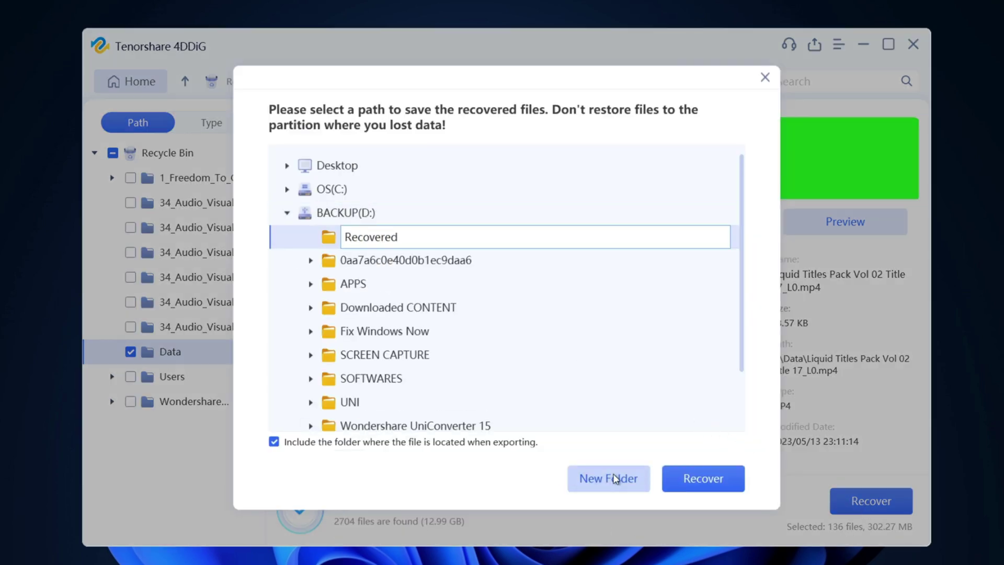
left_click(705, 484)
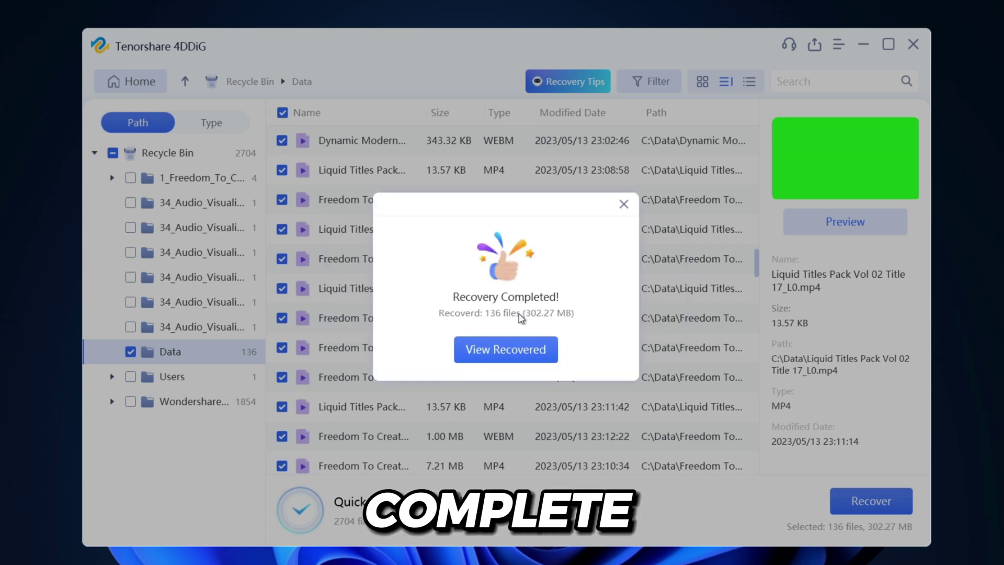
Open the recovered C folder, then Data, and scroll through the restored videos.
left_click(520, 361)
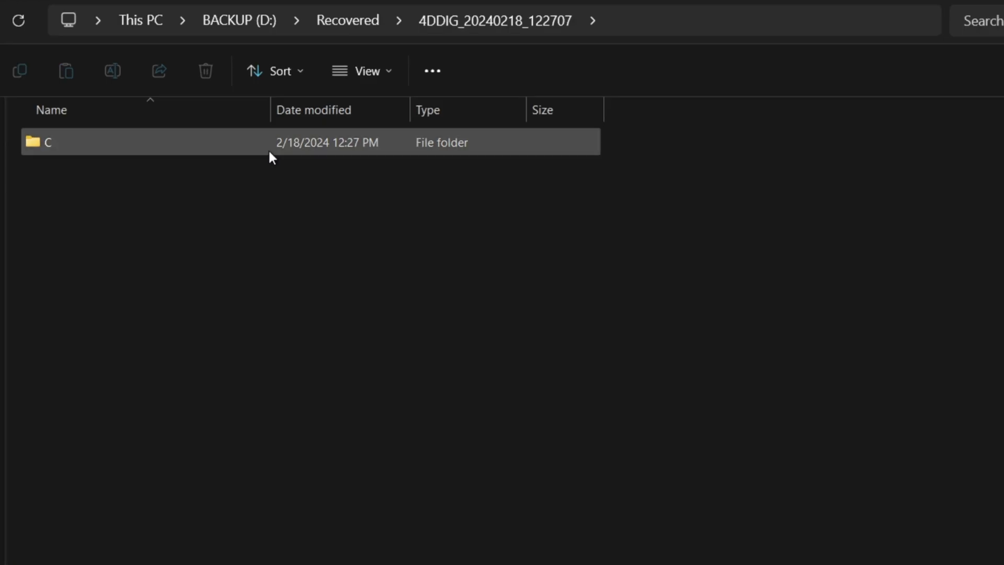
double_click(270, 152)
double_click(275, 157)
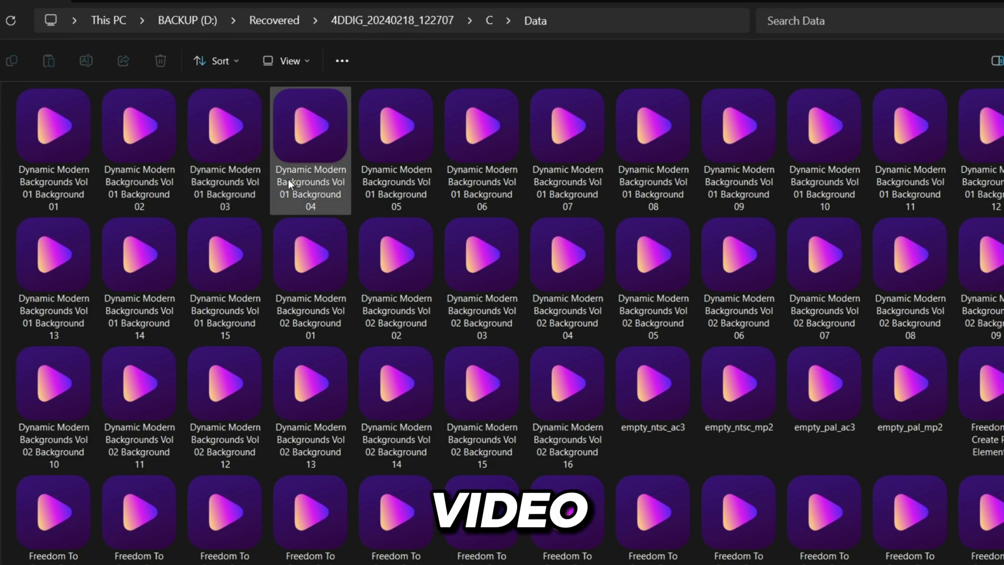
scroll(502, 264, "down", 10)
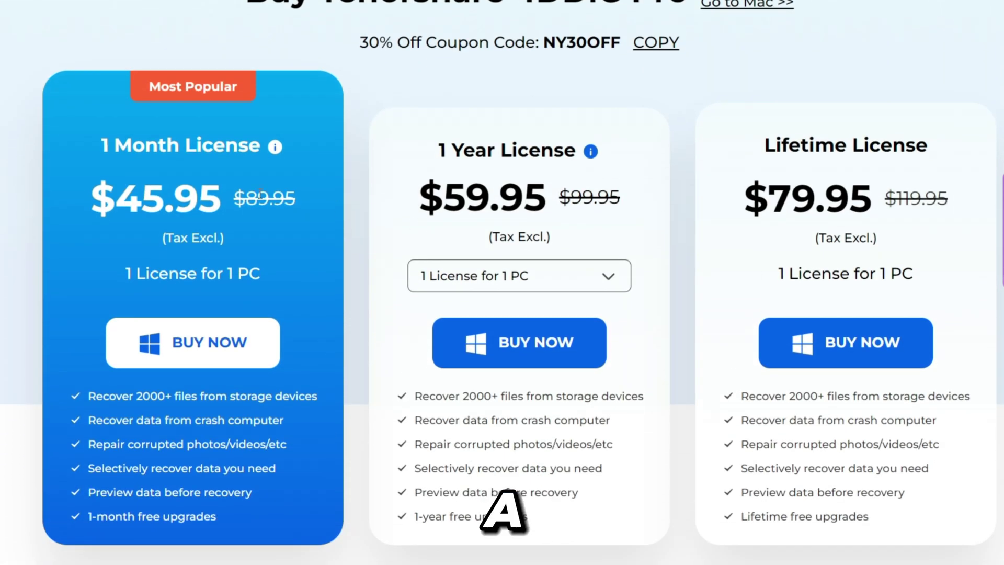
Compare the $45.95 monthly and yearly 4DDiG Pro licence prices.
left_click_drag(220, 199, 91, 199)
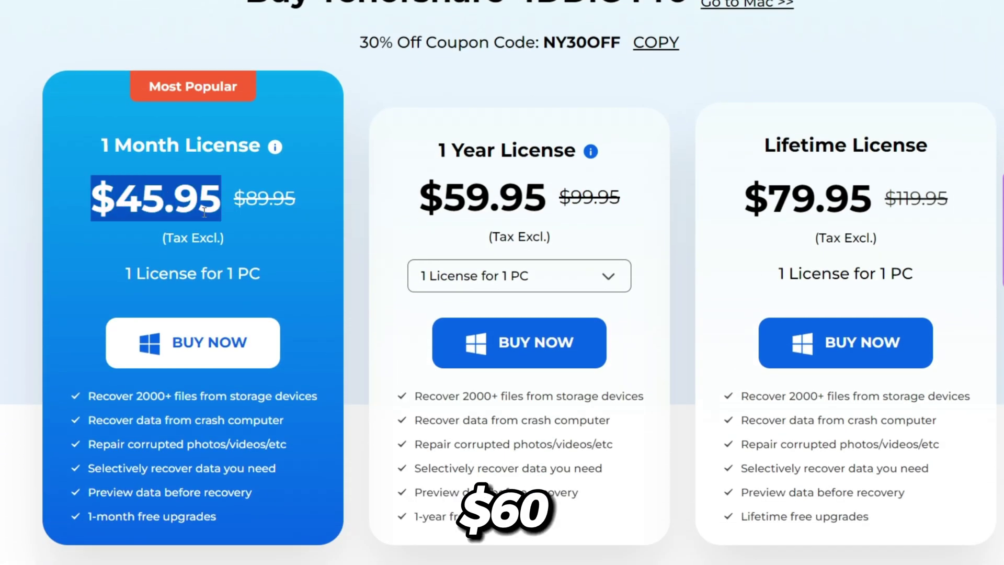
left_click(533, 205)
left_click(429, 229)
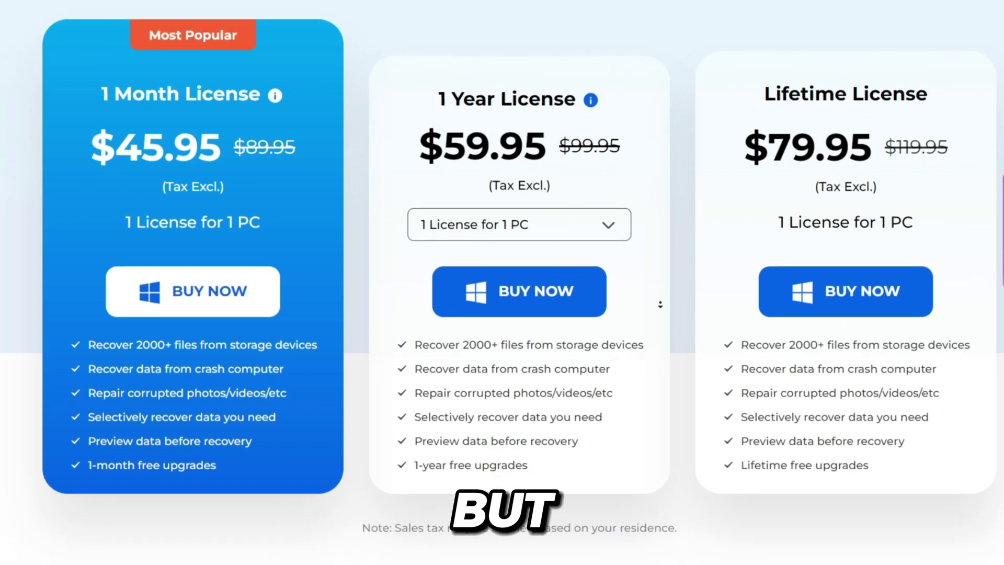
Show the Education pricing to see the 45% student discount prices.
scroll(657, 303, "down", 10)
left_click(598, 143)
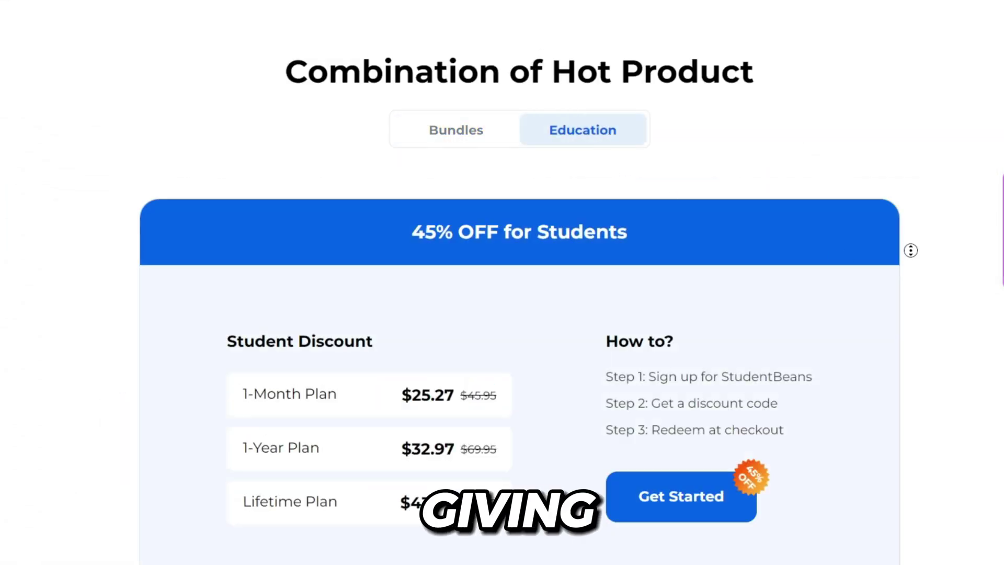
scroll(393, 369, "down", 1)
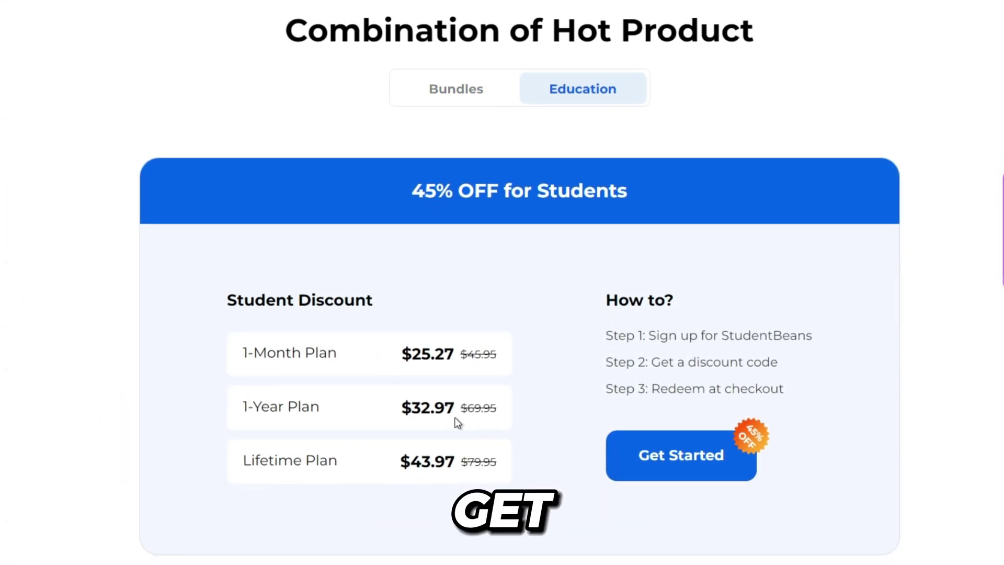
left_click(394, 423)
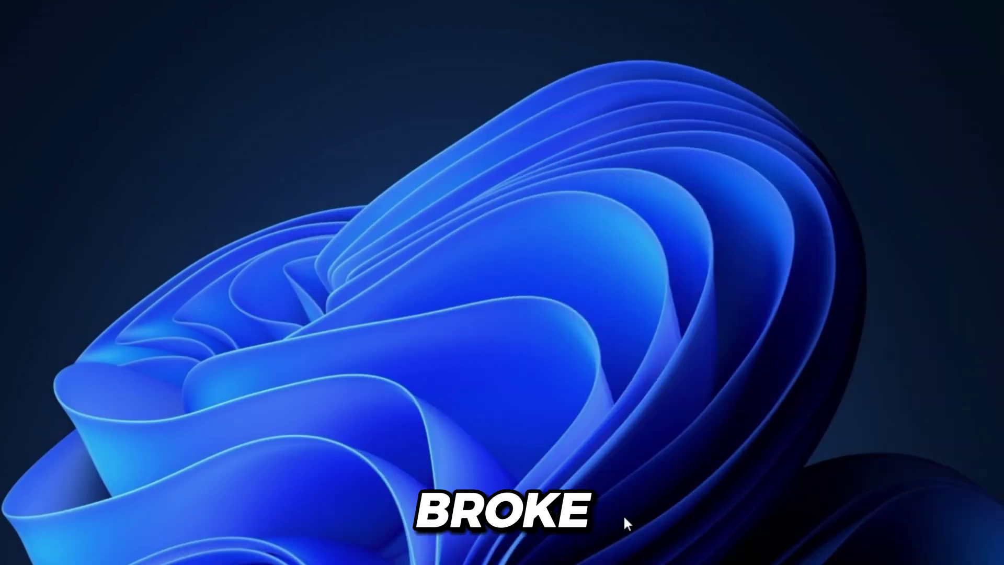
From the 'system restore' search, enable protection on OS (C:) at 9% (14.18 GB) max usage.
key("super")
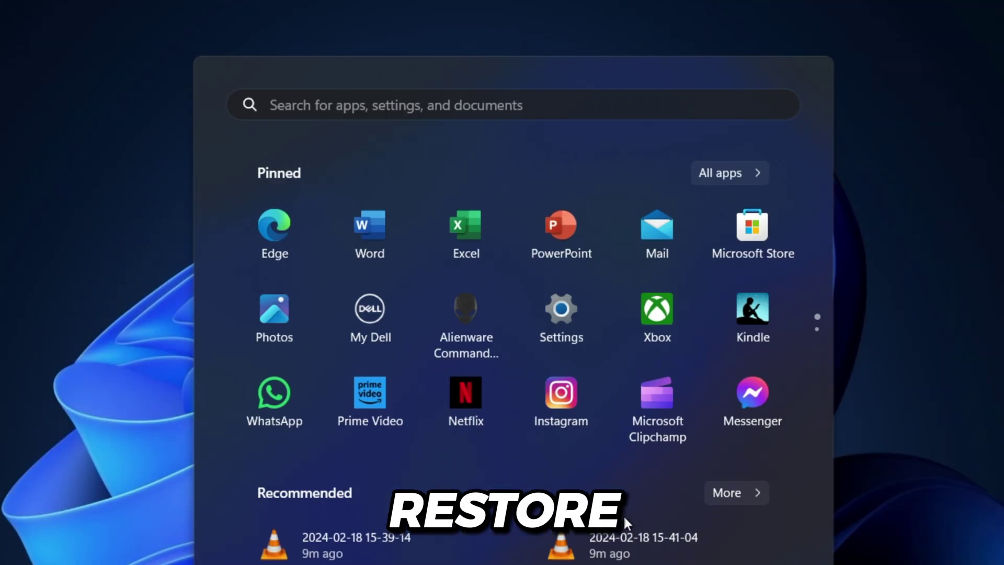
type("system restore")
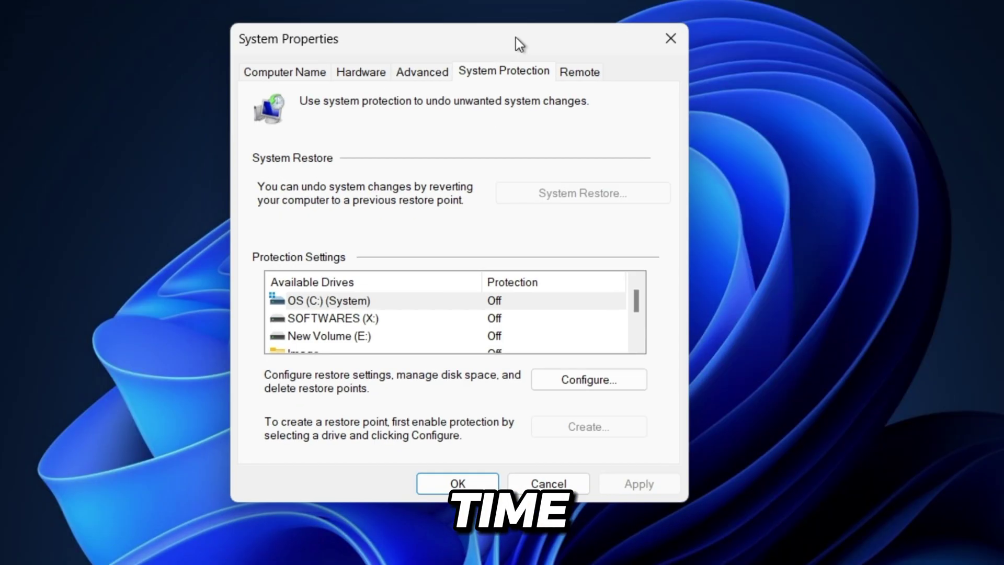
left_click(556, 308)
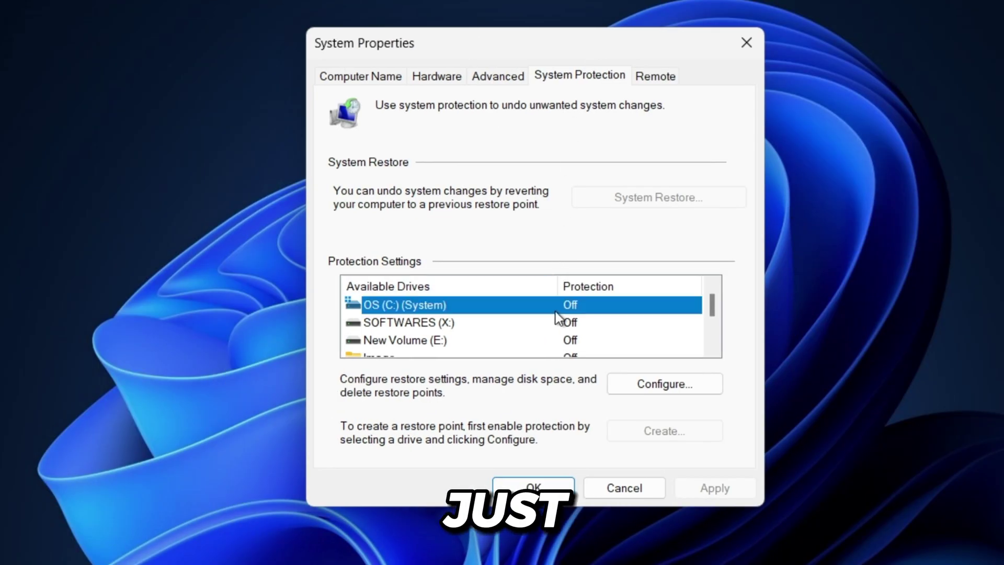
left_click(622, 384)
left_click(466, 192)
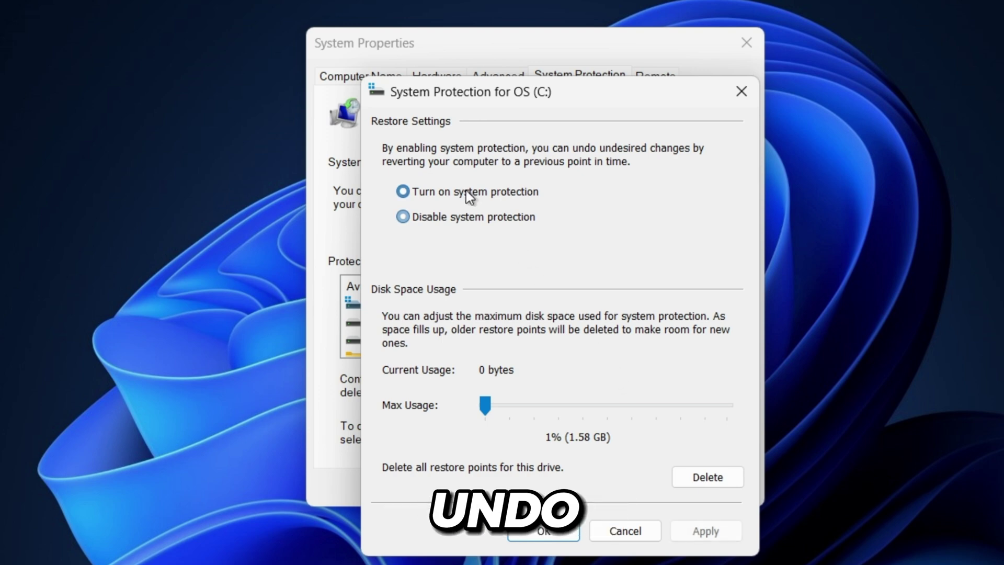
left_click_drag(488, 407, 505, 408)
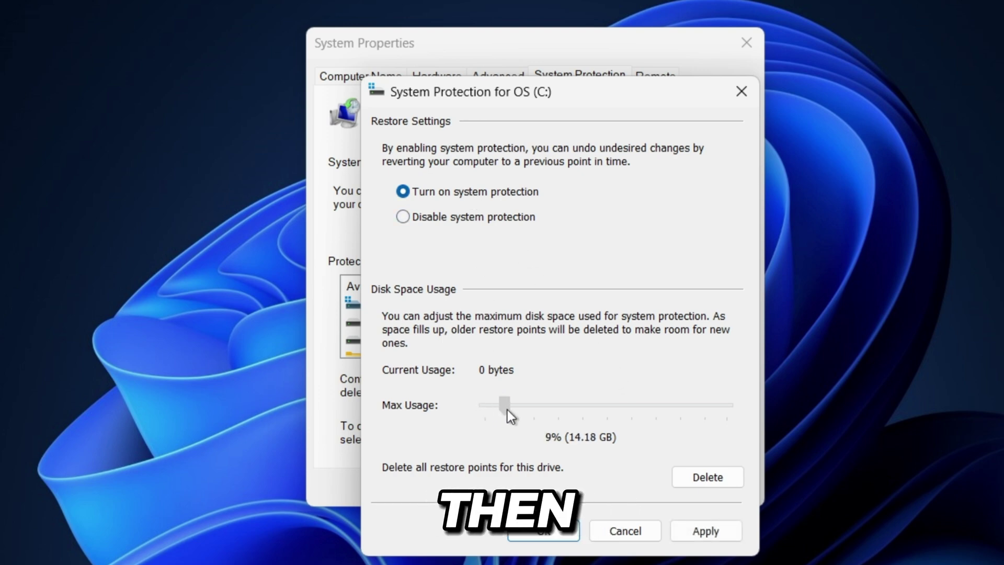
left_click(704, 534)
Confirm the protection settings with OK to close the System Protection dialog.
left_click(543, 531)
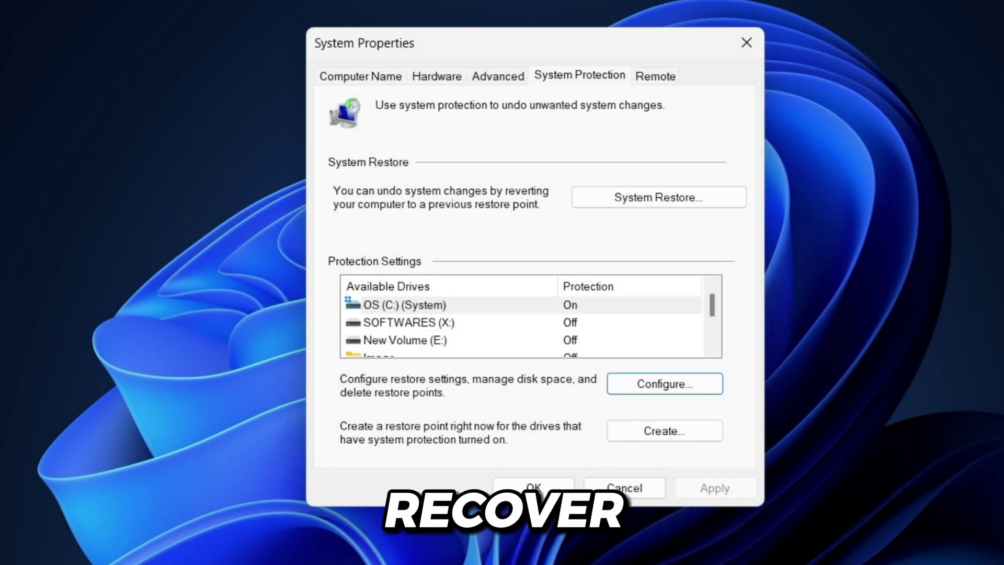